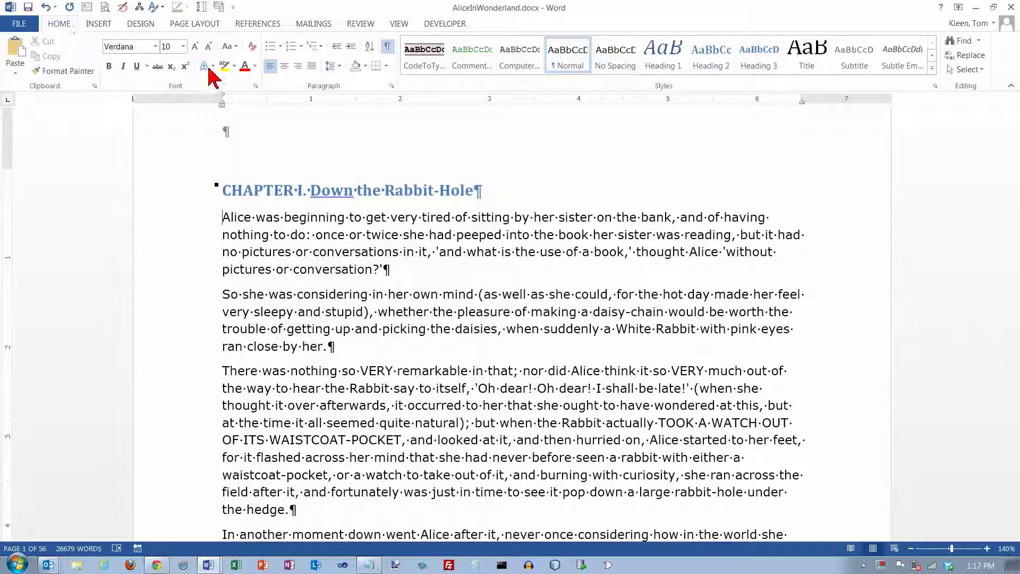
Step: Preview the line spacing values on the first paragraph, which is currently 1.15
{"action": "left_click", "coordinate": [340, 67]}
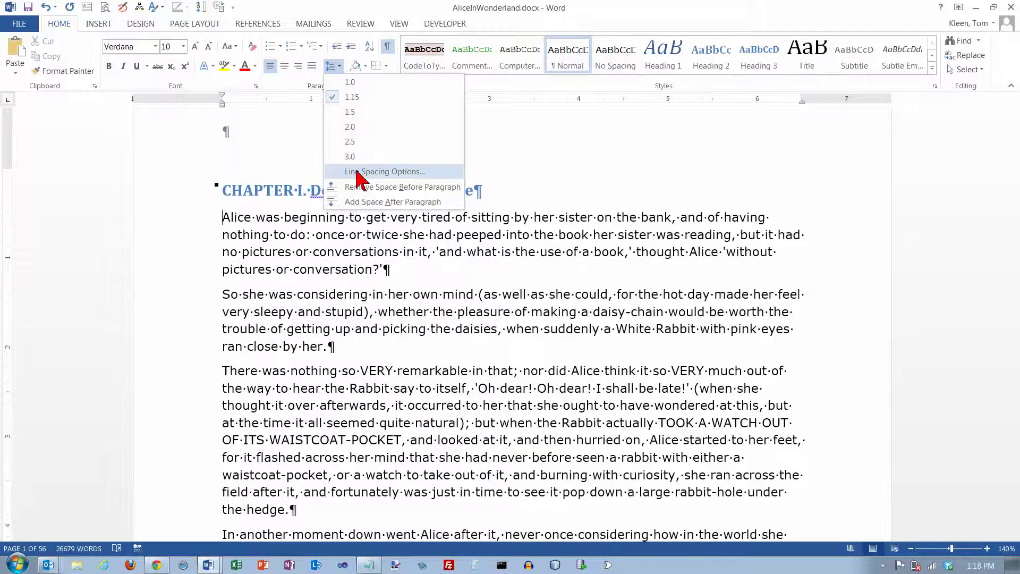
{"action": "left_click", "coordinate": [308, 217]}
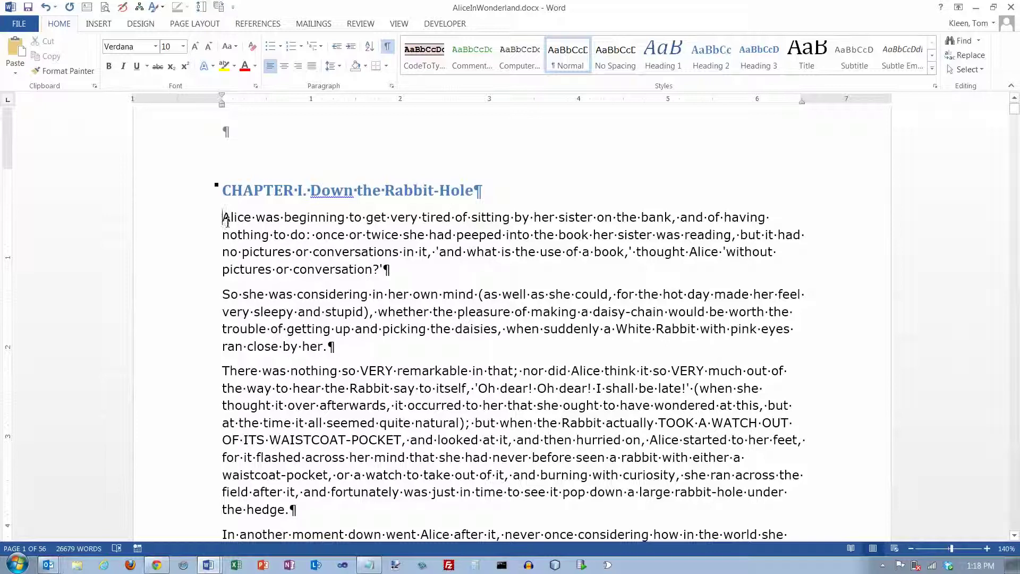
Step: Select the 136-word passage from 'to get very tired' through 'say to it'
{"action": "left_click_drag", "start_coordinate": [223, 217], "coordinate": [445, 274]}
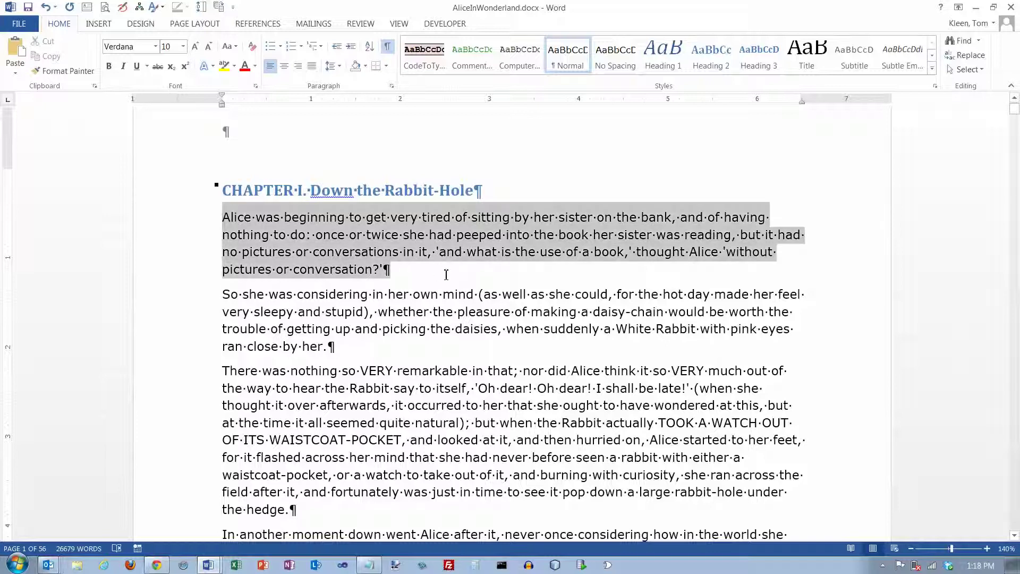
{"action": "left_click", "coordinate": [312, 234]}
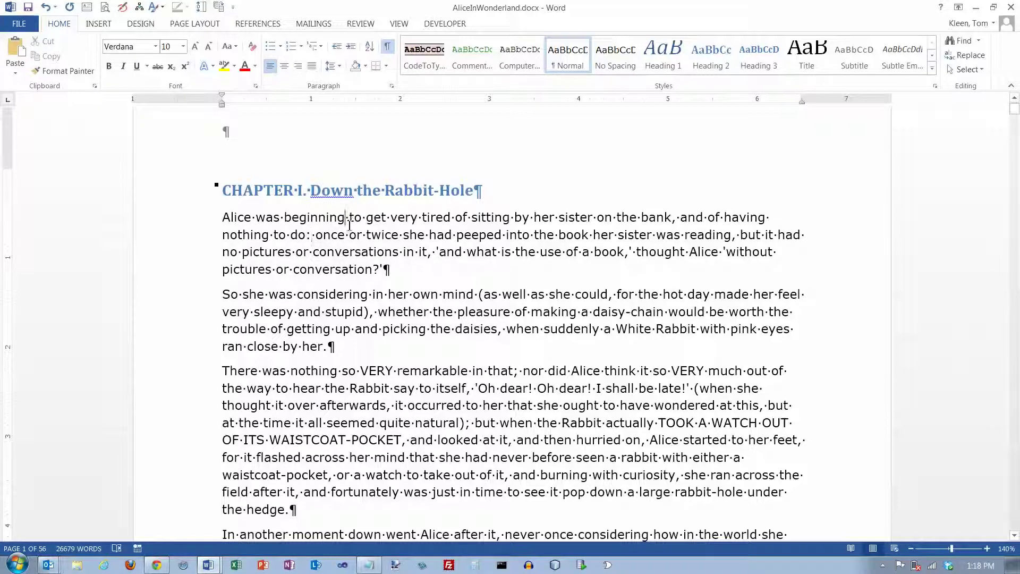
{"action": "left_click_drag", "start_coordinate": [346, 217], "coordinate": [447, 389]}
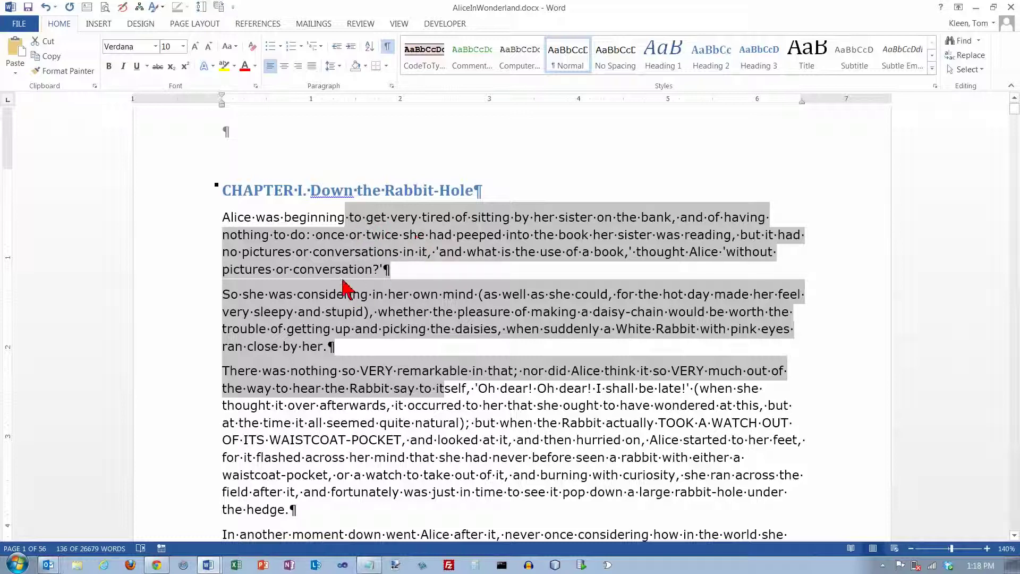
Step: Try 1.0 and then 1.5 line spacing on the selected passage, finishing with 2.0
{"action": "left_click", "coordinate": [334, 67]}
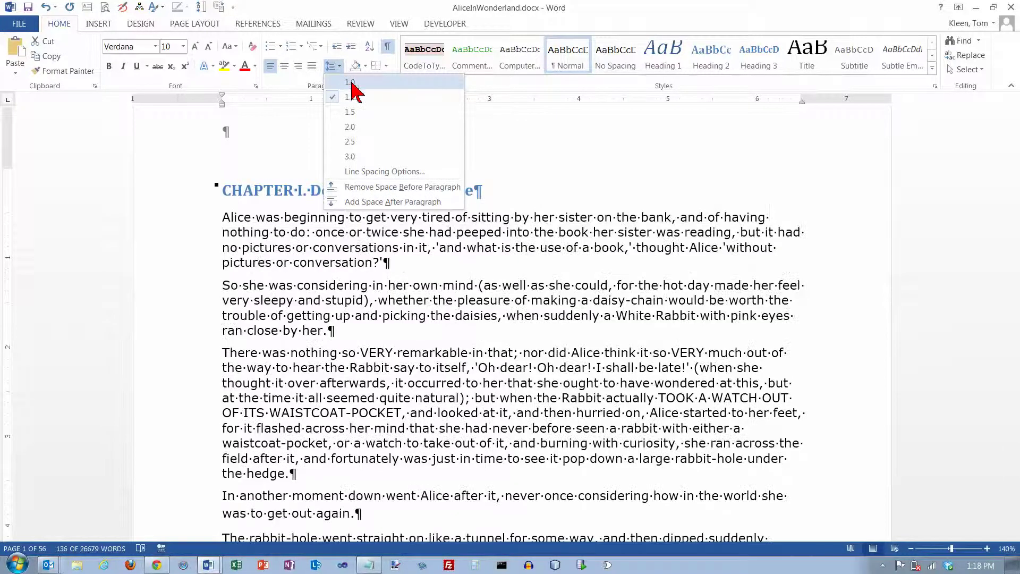
{"action": "left_click", "coordinate": [352, 83]}
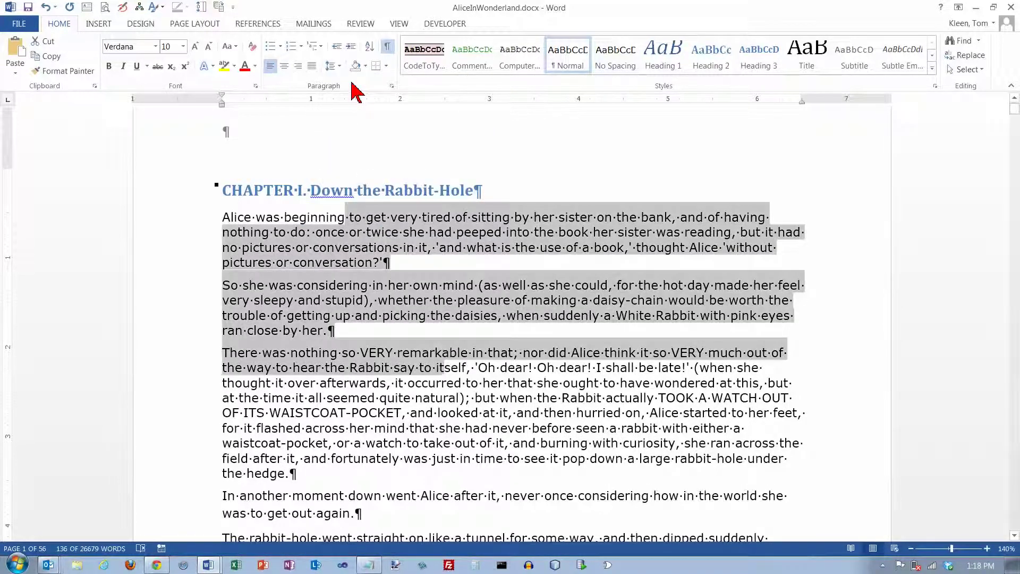
{"action": "left_click", "coordinate": [336, 68]}
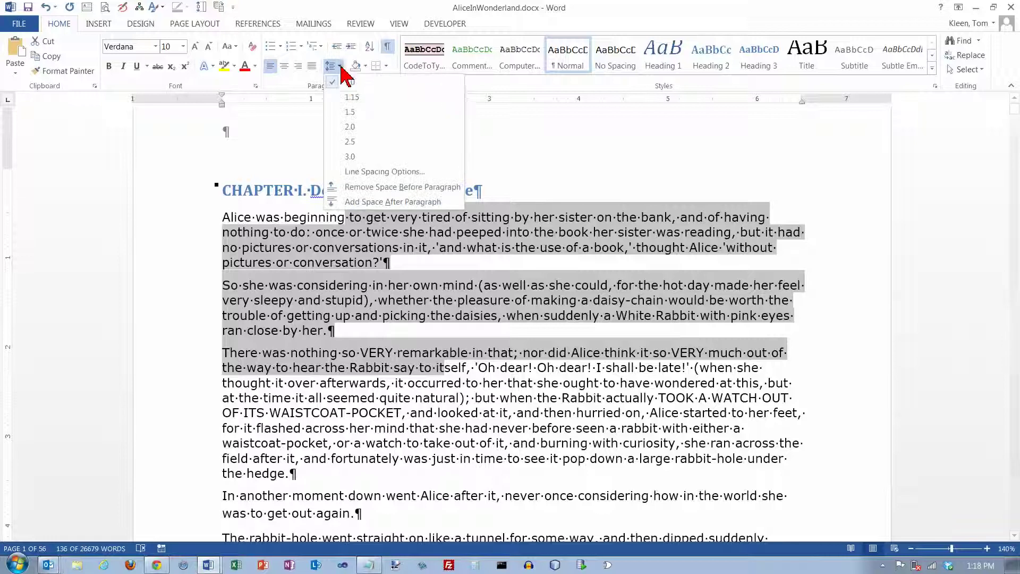
{"action": "left_click", "coordinate": [351, 119]}
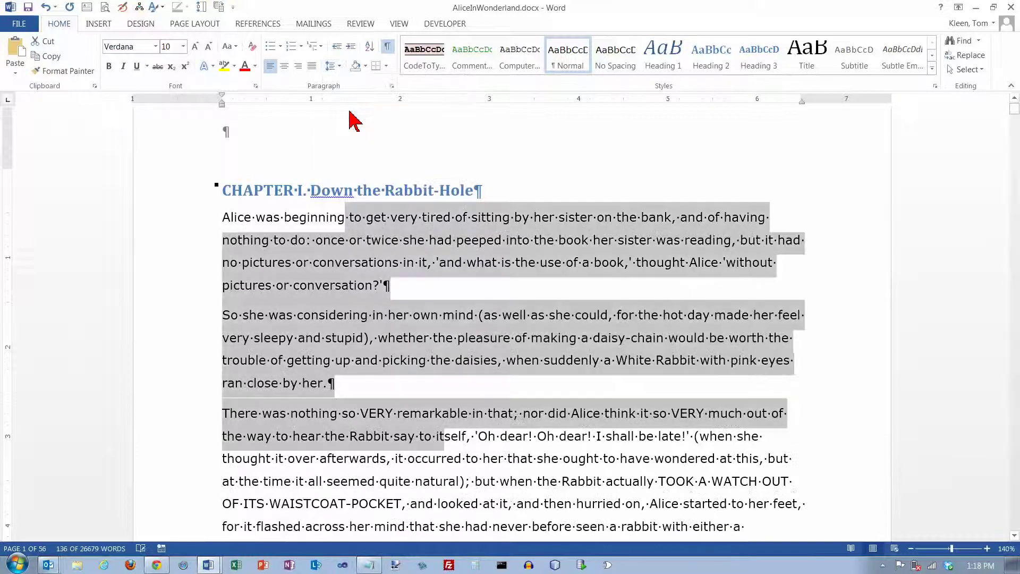
{"action": "left_click", "coordinate": [342, 67]}
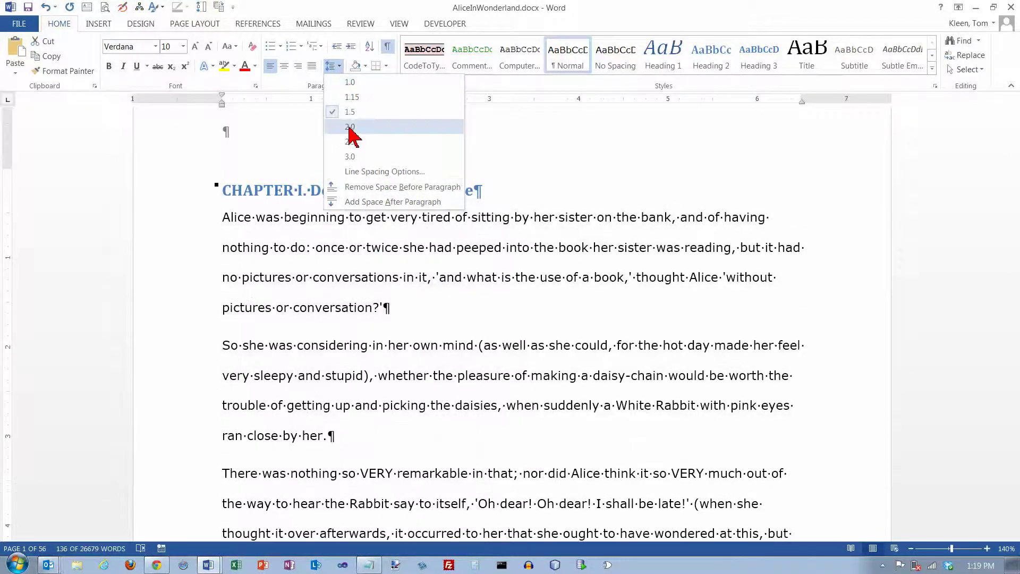
{"action": "left_click", "coordinate": [351, 133]}
{"action": "left_click", "coordinate": [337, 68]}
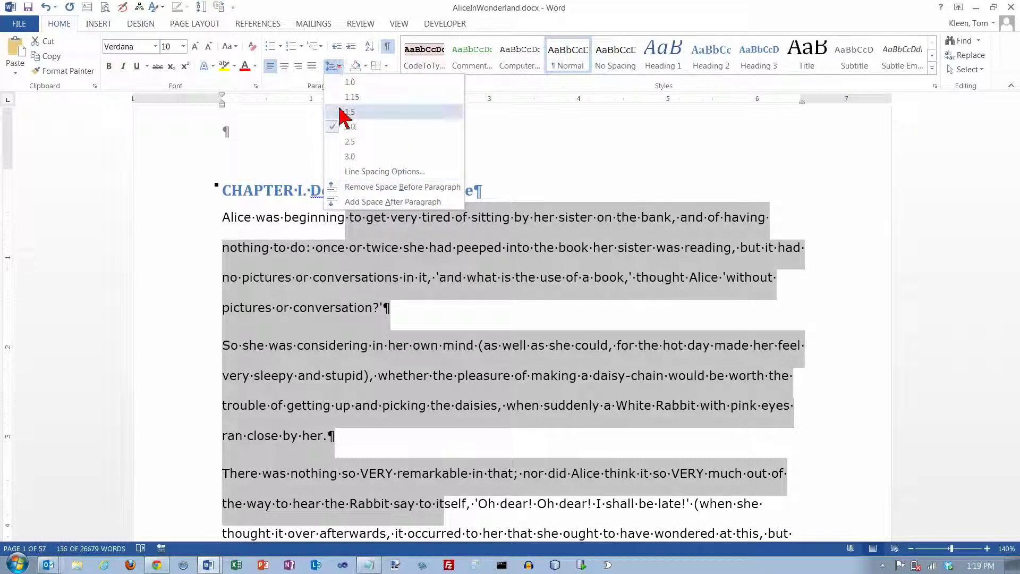
{"action": "left_click", "coordinate": [350, 171]}
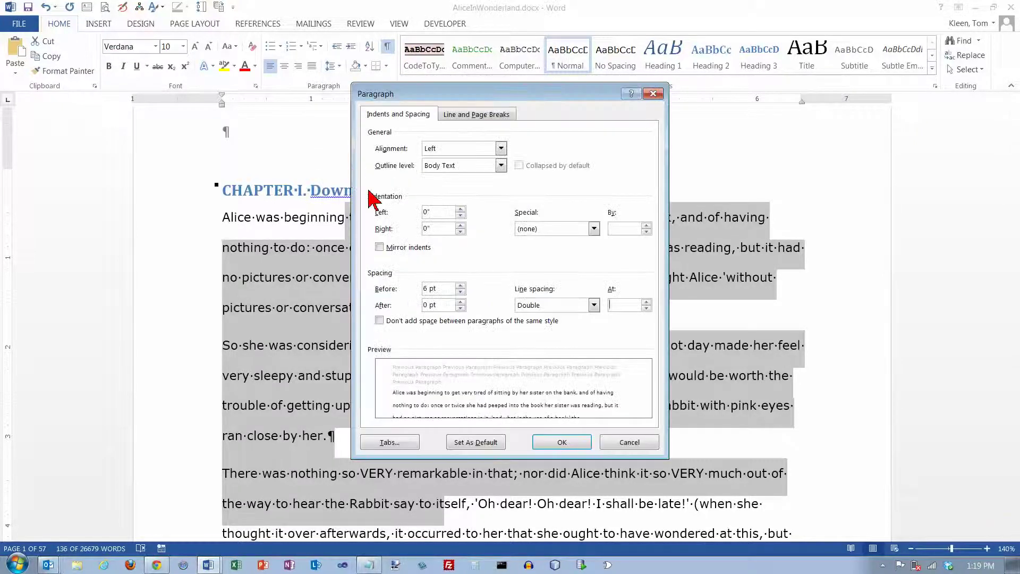
{"action": "left_click_drag", "start_coordinate": [486, 93], "coordinate": [429, 79]}
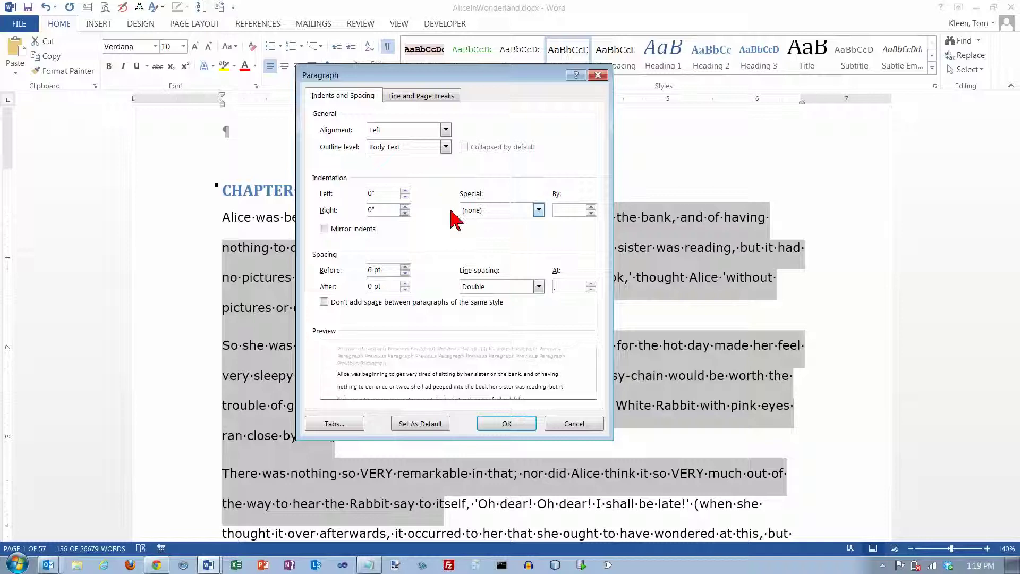
{"action": "left_click", "coordinate": [538, 288]}
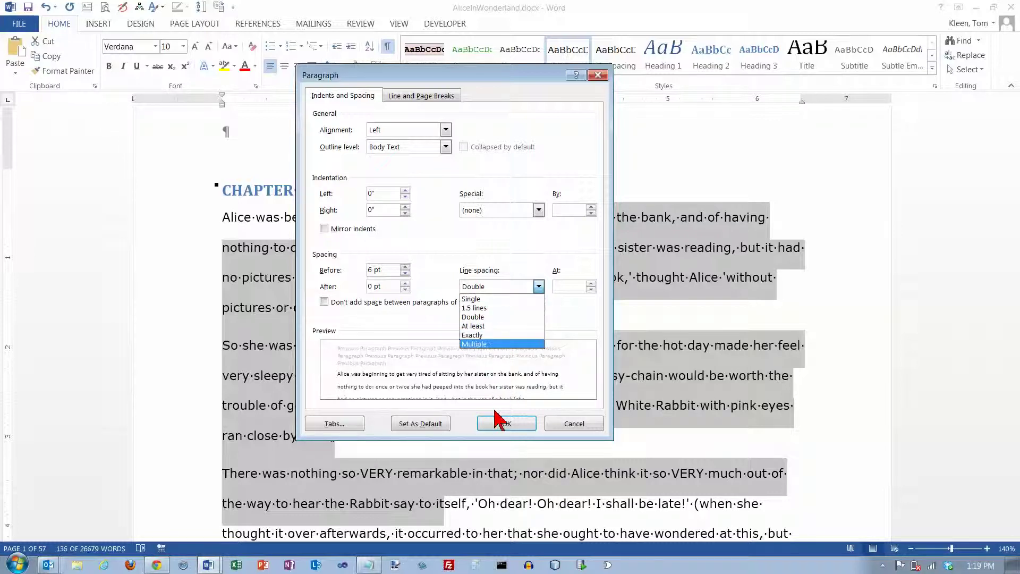
{"action": "left_click", "coordinate": [573, 426]}
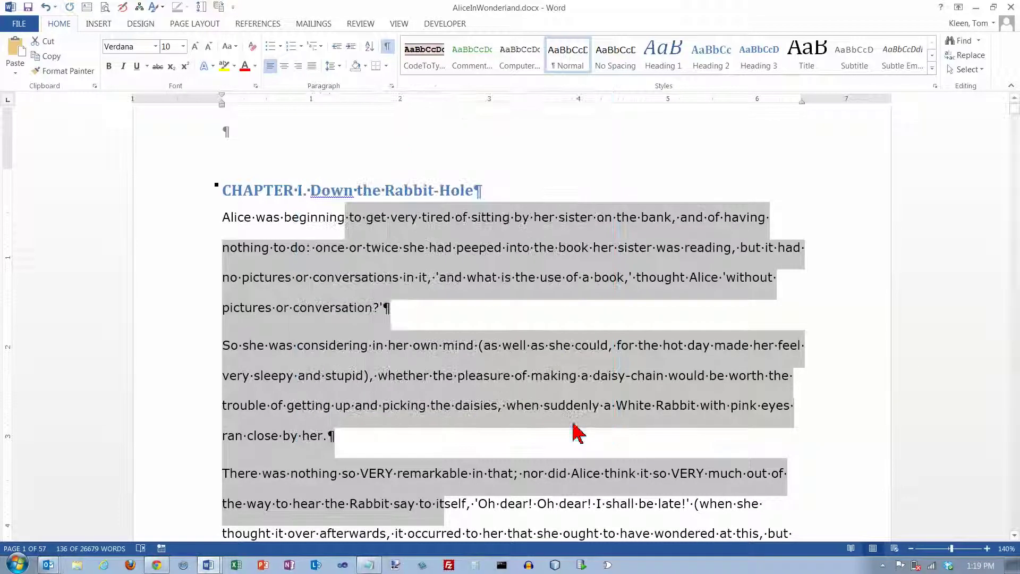
{"action": "left_click", "coordinate": [333, 66]}
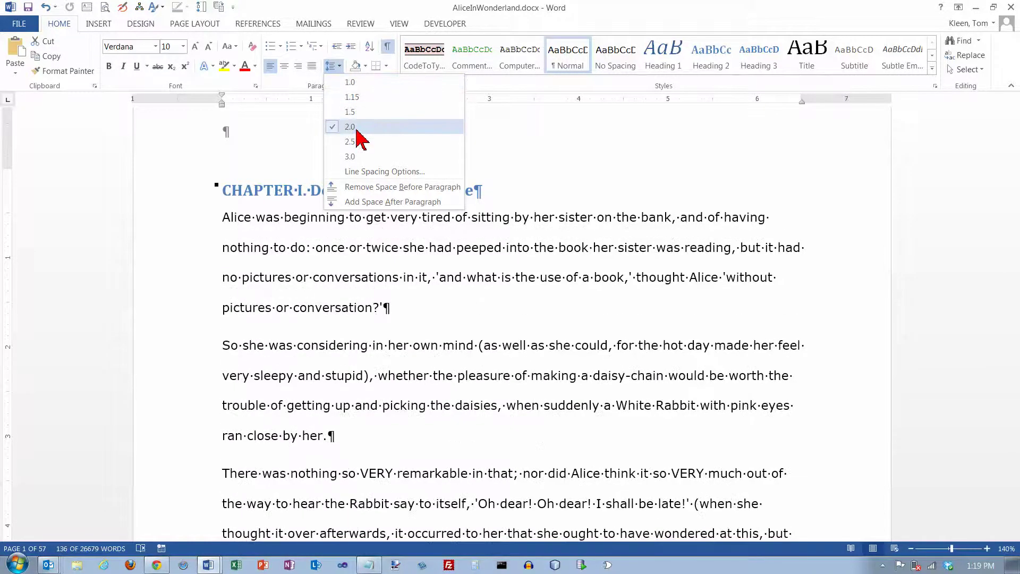
{"action": "left_click", "coordinate": [357, 142]}
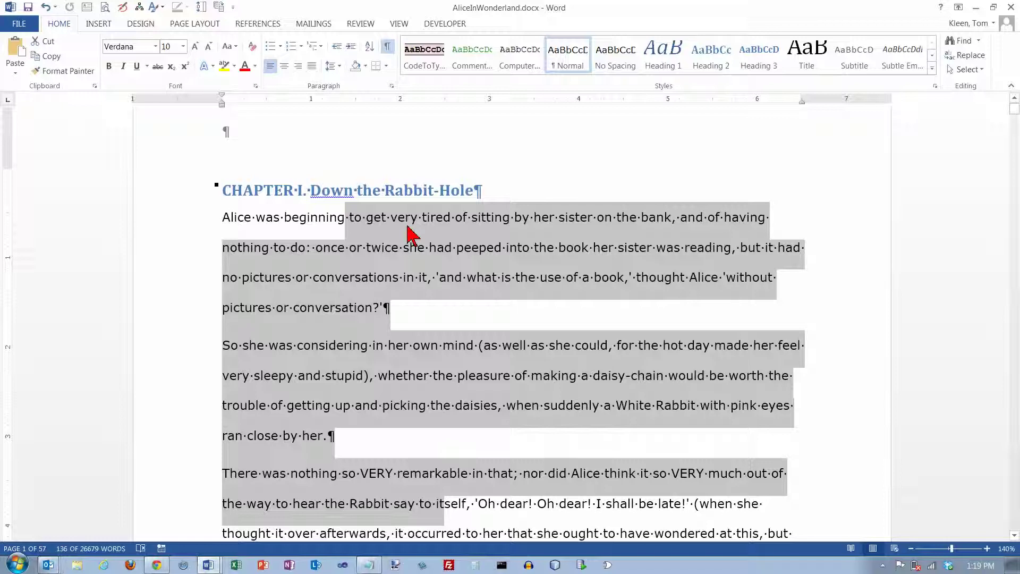
Step: Delete some of the selected opening text, then undo to restore it
{"action": "key", "text": "Delete"}
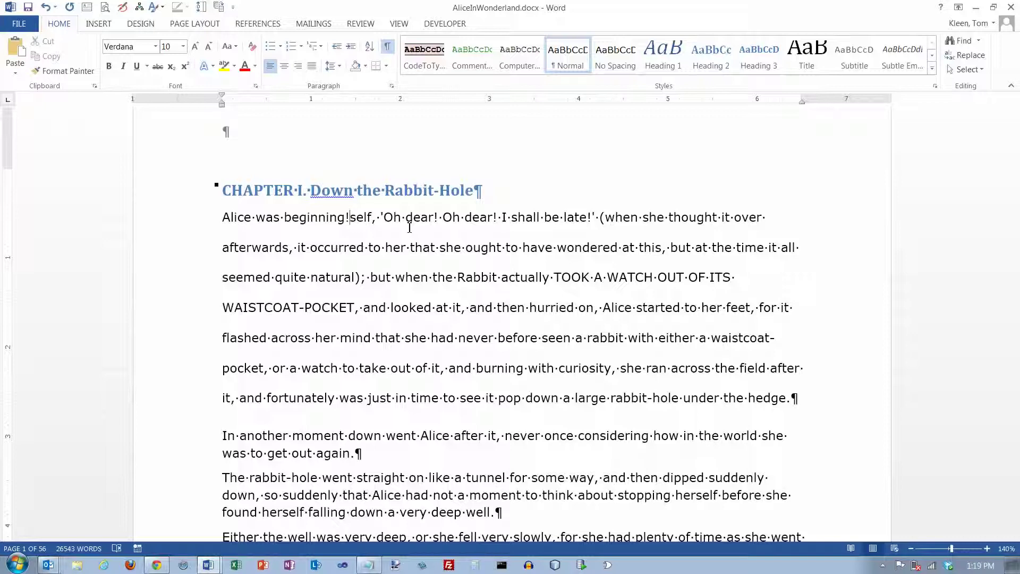
{"action": "key", "text": "Delete"}
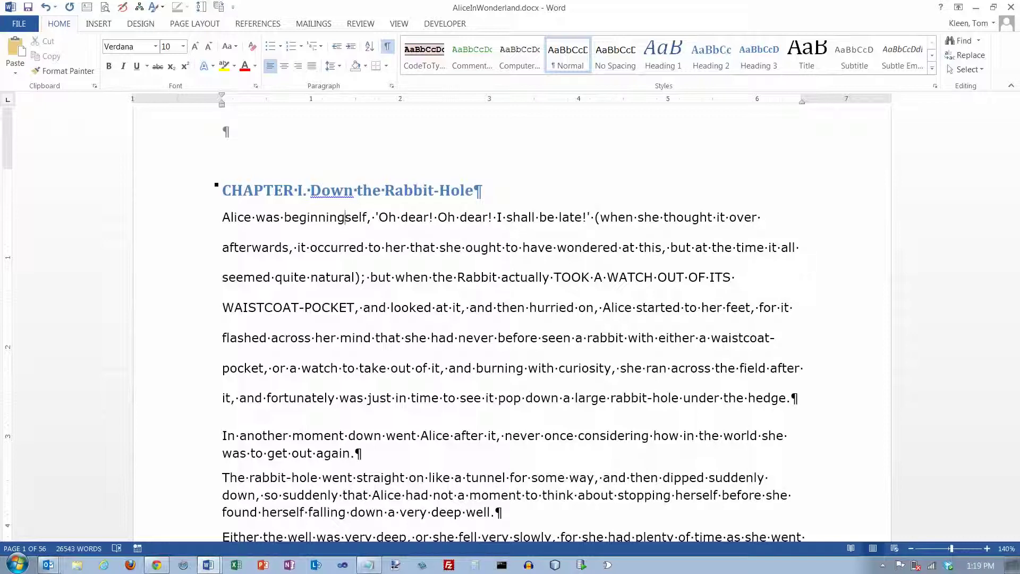
{"action": "key", "text": "ctrl+z"}
{"action": "key", "text": "ctrl+z"}
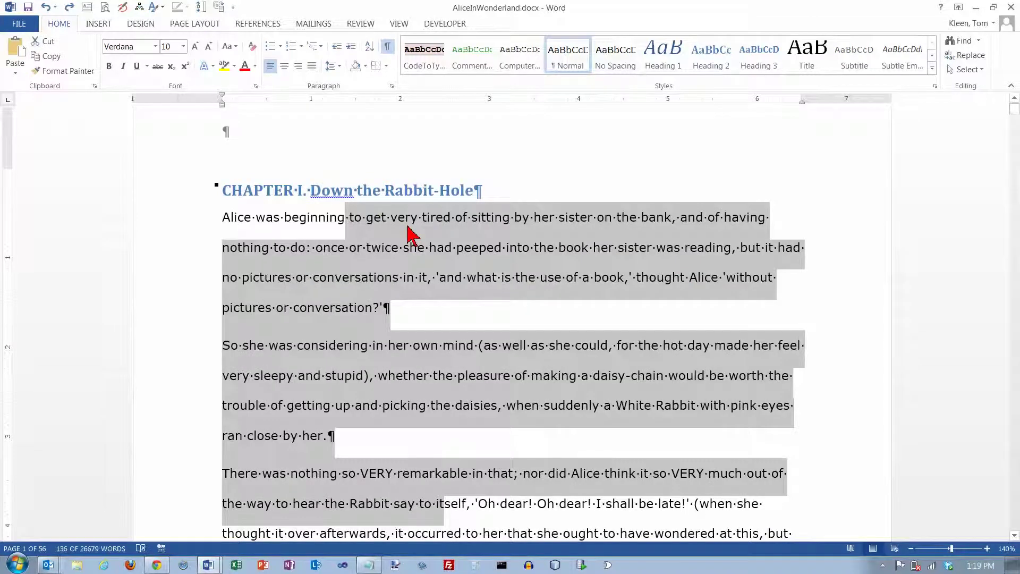
Step: Switch the passage to single, then double, then 1.5 spacing, and confirm it shows 1.5
{"action": "key", "text": "ctrl+z"}
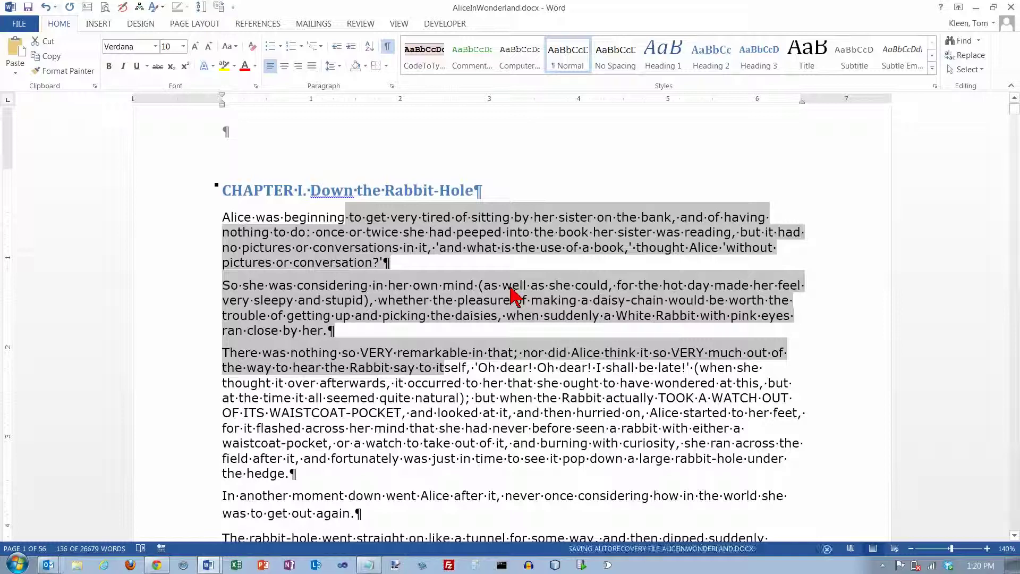
{"action": "key", "text": "ctrl+y"}
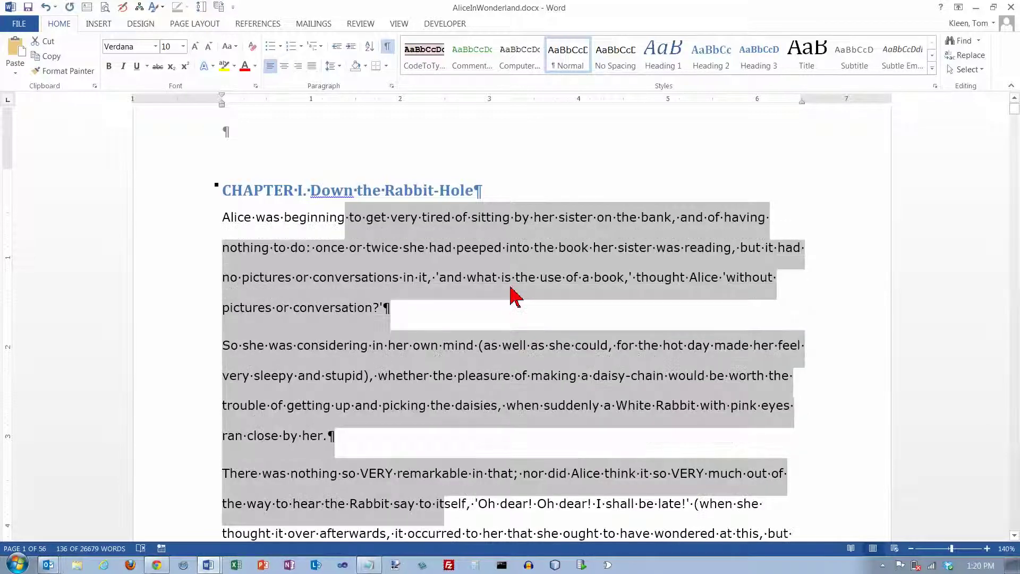
{"action": "key", "text": "ctrl+5"}
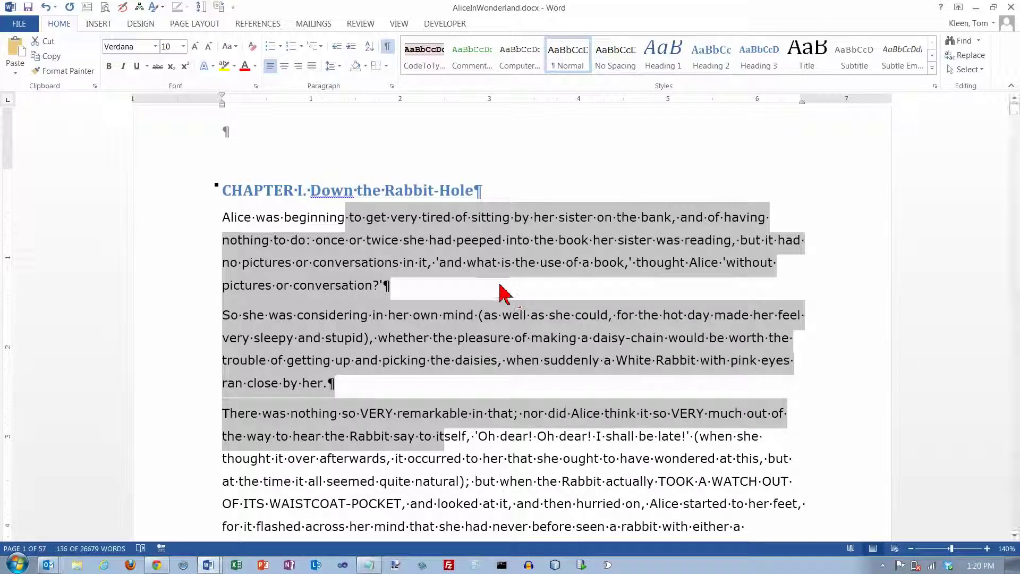
{"action": "left_click", "coordinate": [339, 68]}
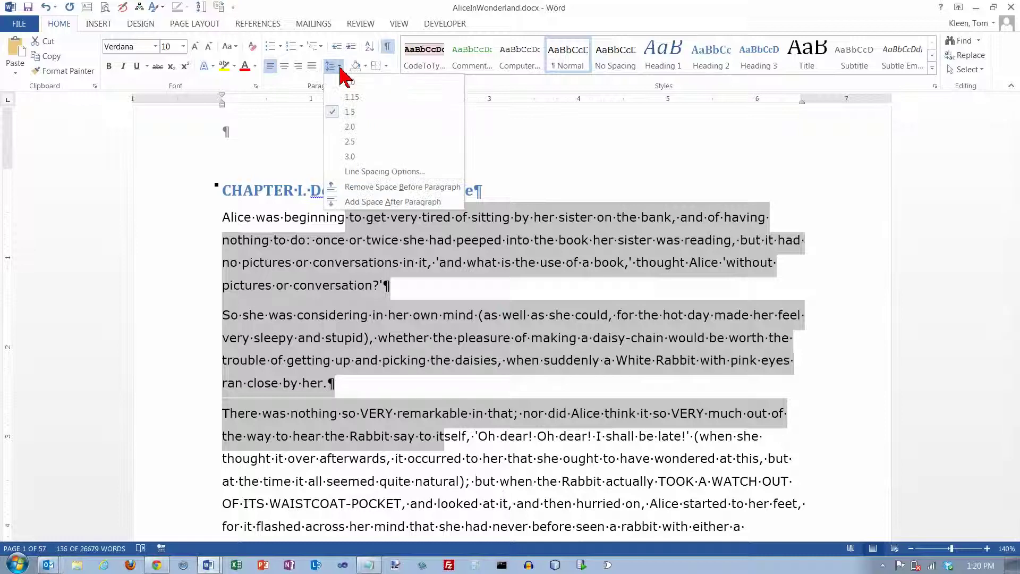